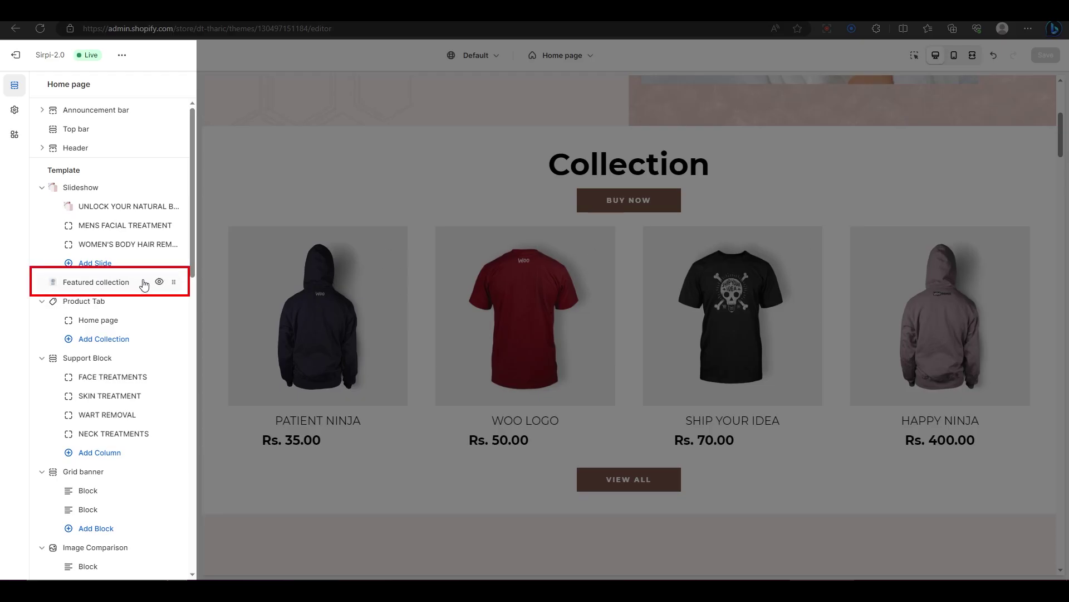
Look at Featured collection in the Add section list, then open the existing Featured collection section's settings
{"action": "scroll", "coordinate": [144, 284], "scroll_direction": "down", "scroll_amount": 8}
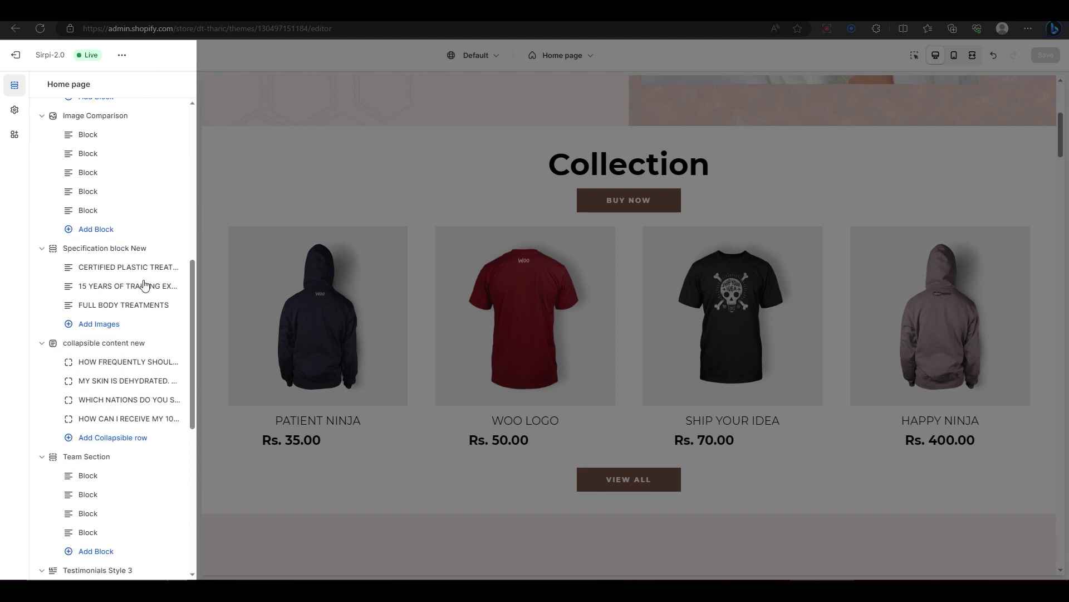
{"action": "scroll", "coordinate": [144, 283], "scroll_direction": "down", "scroll_amount": 7}
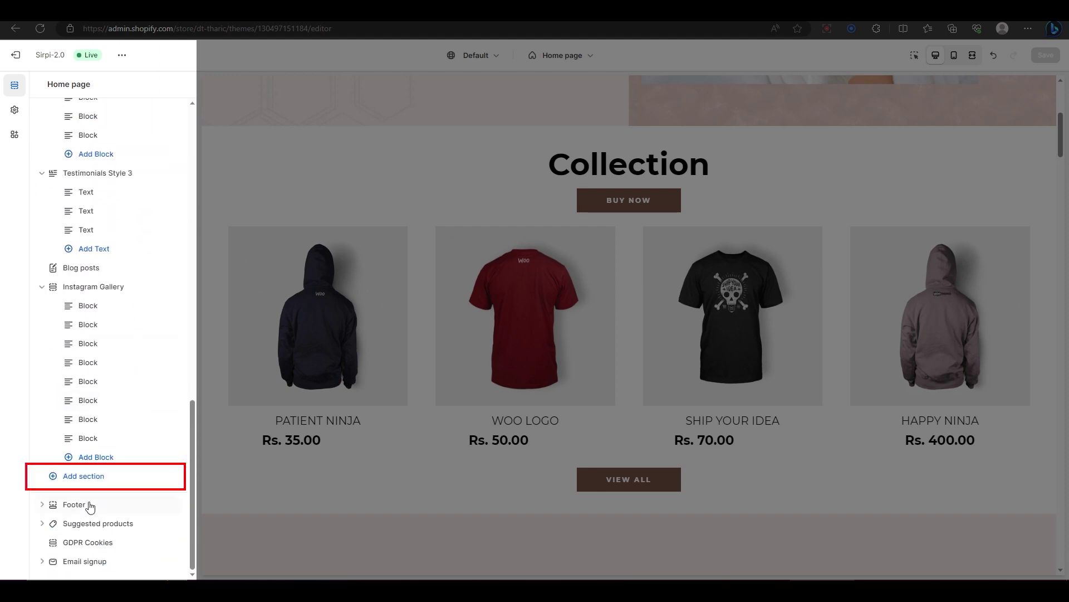
{"action": "left_click", "coordinate": [93, 479]}
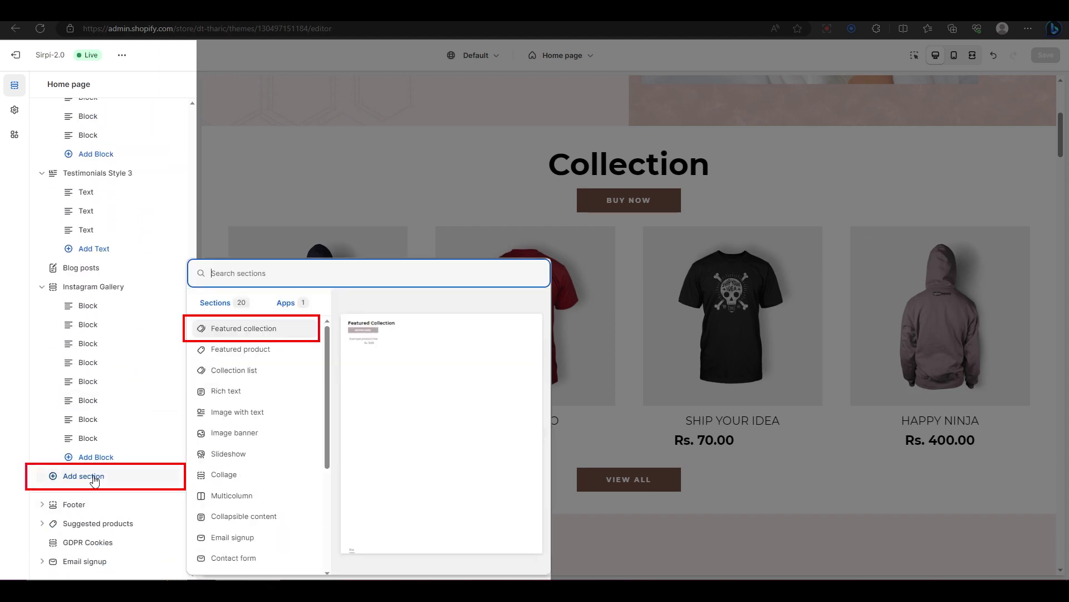
{"action": "scroll", "coordinate": [94, 479], "scroll_direction": "up", "scroll_amount": 15}
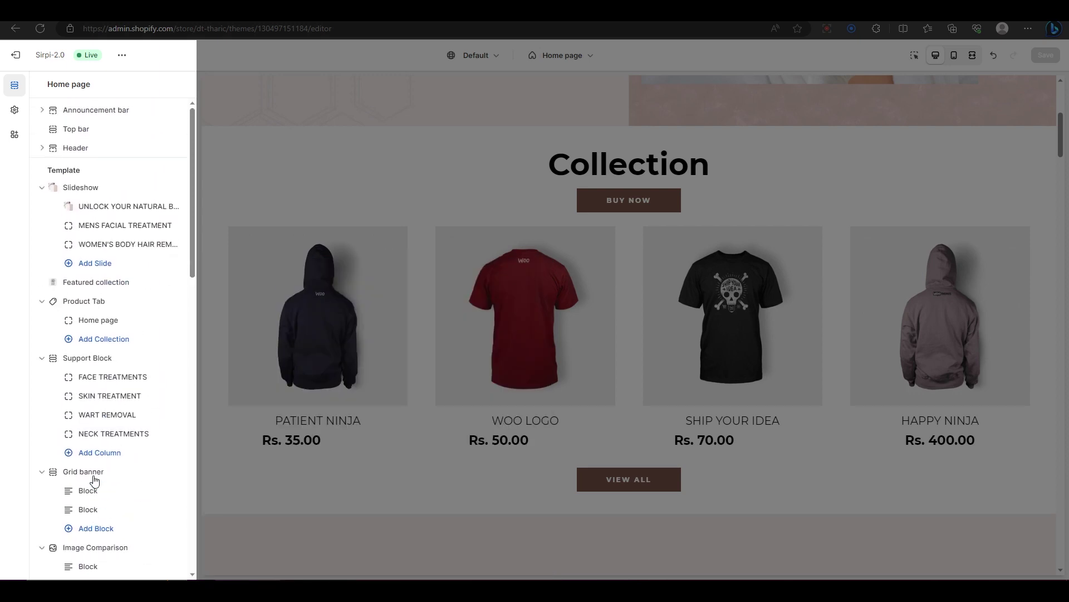
{"action": "left_click", "coordinate": [131, 282]}
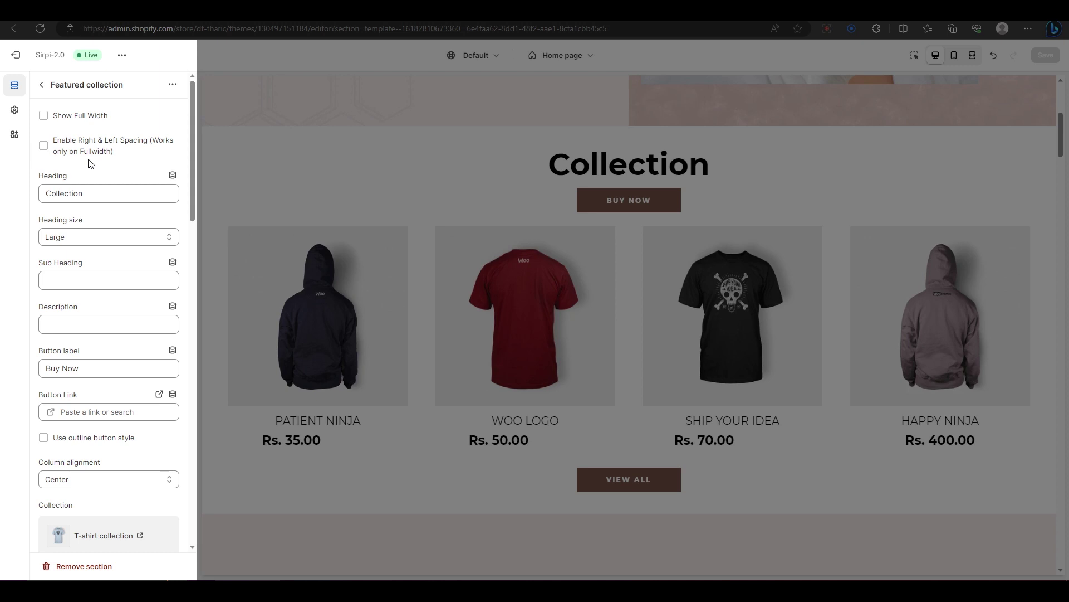
Make the section full width and try Small and Medium heading sizes before returning to Large
{"action": "left_click", "coordinate": [79, 117]}
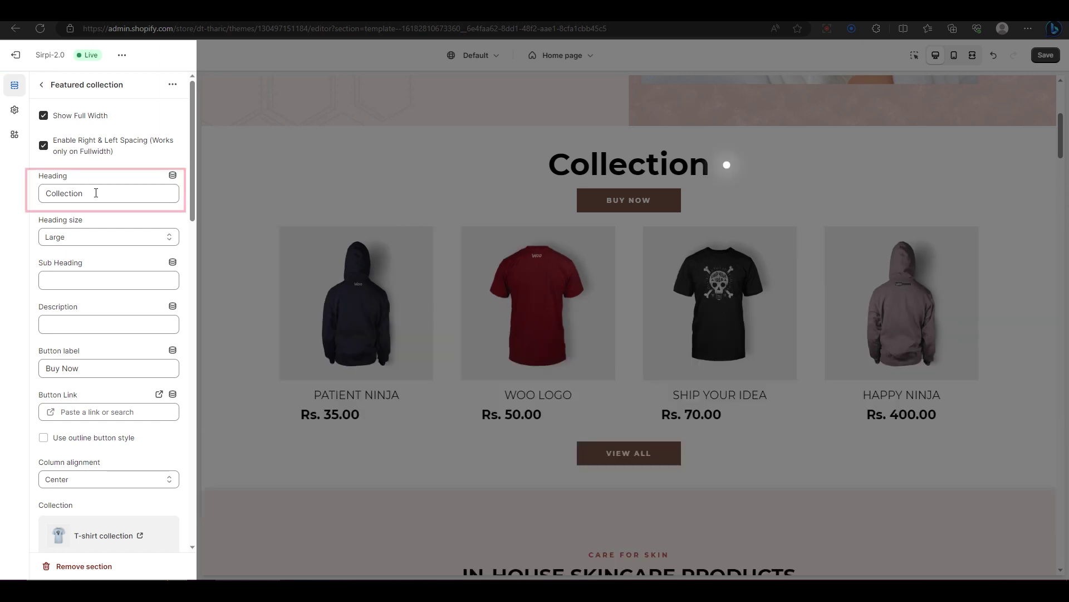
{"action": "left_click", "coordinate": [96, 193]}
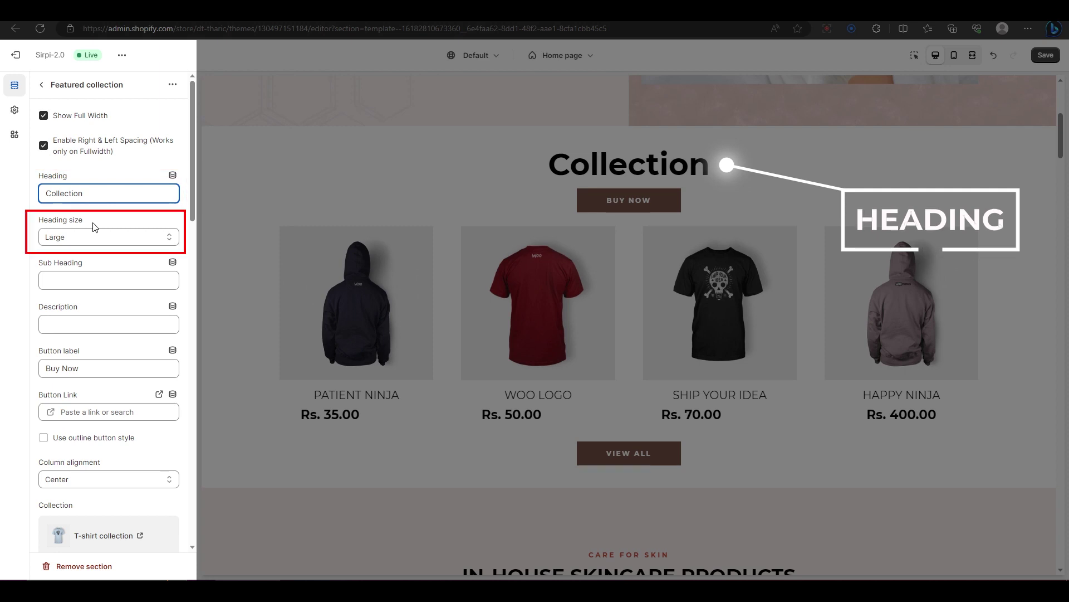
{"action": "left_click", "coordinate": [91, 236]}
{"action": "left_click", "coordinate": [89, 248]}
{"action": "left_click", "coordinate": [91, 237]}
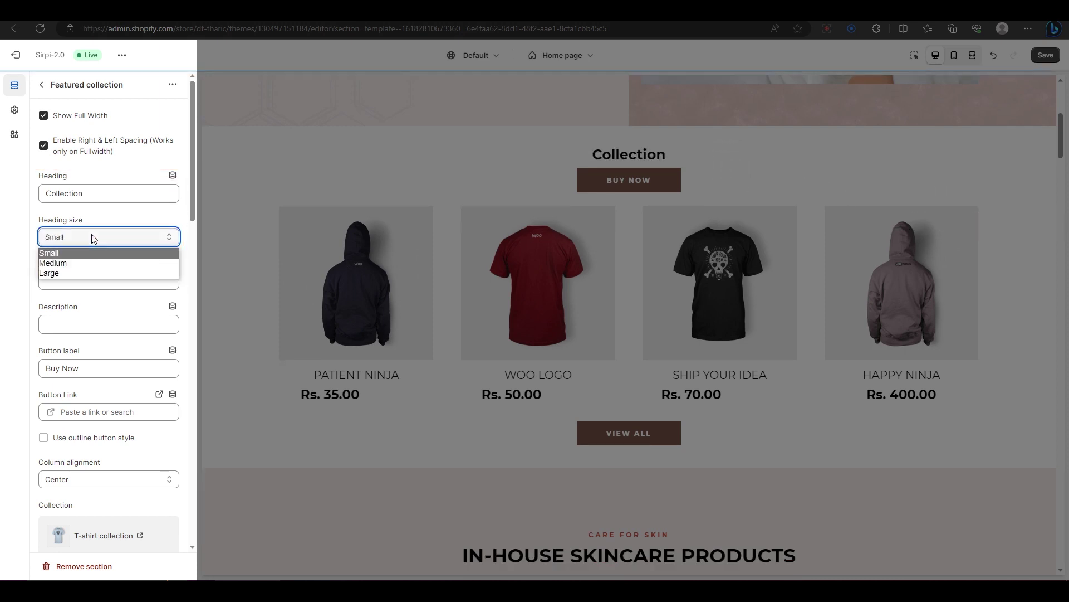
{"action": "left_click", "coordinate": [91, 259]}
{"action": "left_click", "coordinate": [108, 238]}
{"action": "left_click", "coordinate": [99, 270]}
Check the empty Sub Heading and Description fields and the Buy Now button label
{"action": "left_click", "coordinate": [85, 280]}
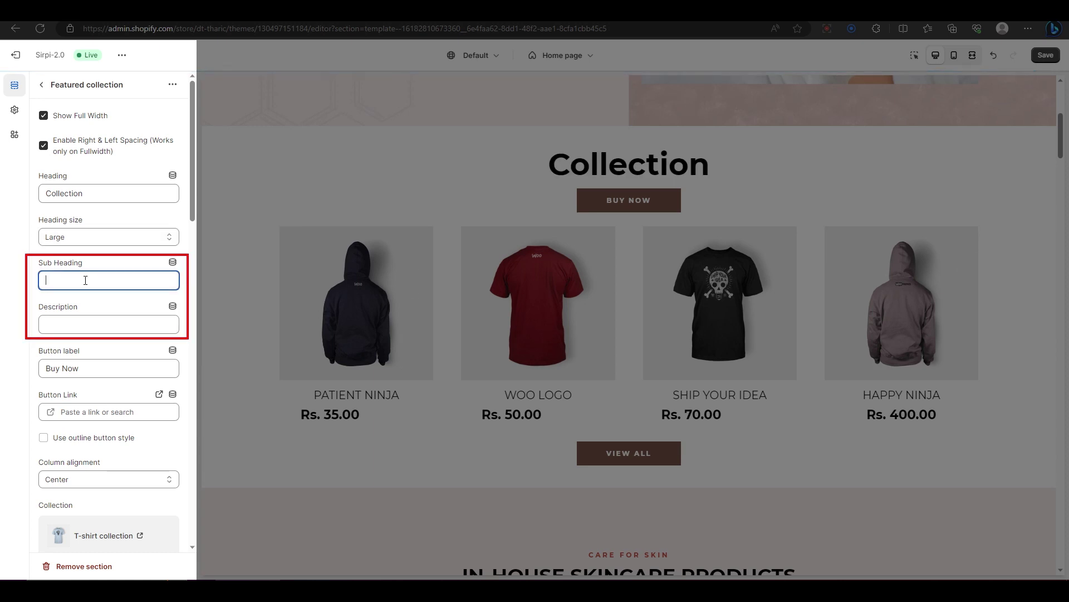
{"action": "left_click", "coordinate": [83, 324]}
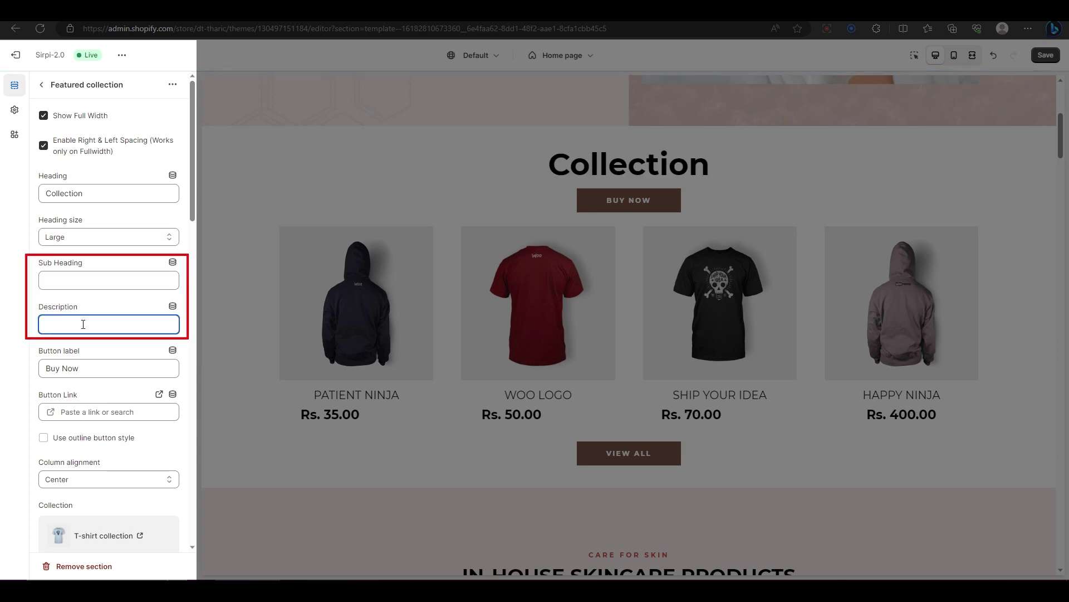
{"action": "left_click", "coordinate": [86, 368]}
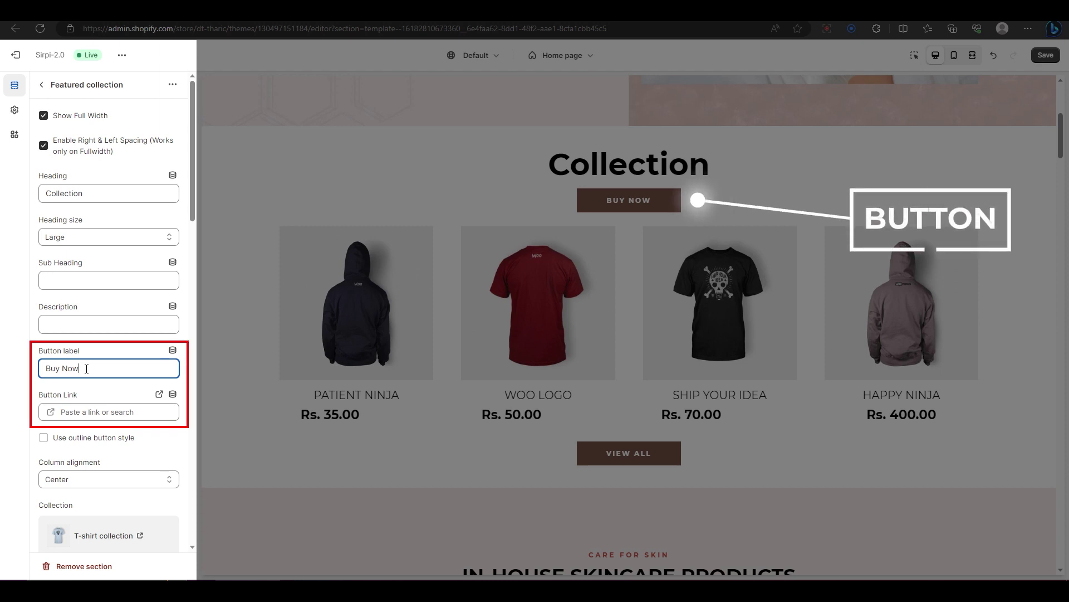
Type 'Shop Now' over the button label, link the button to #, and enable outline button style
{"action": "left_click_drag", "start_coordinate": [86, 368], "coordinate": [32, 370]}
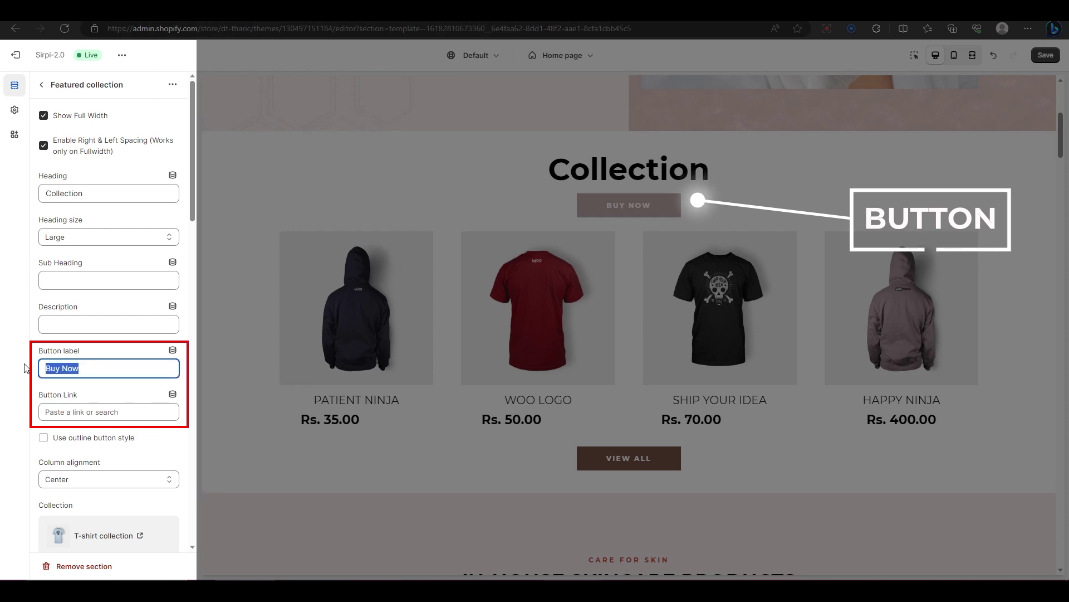
{"action": "type", "text": "Shop Now"}
{"action": "left_click", "coordinate": [76, 413]}
{"action": "type", "text": "#"}
{"action": "key", "text": "Return"}
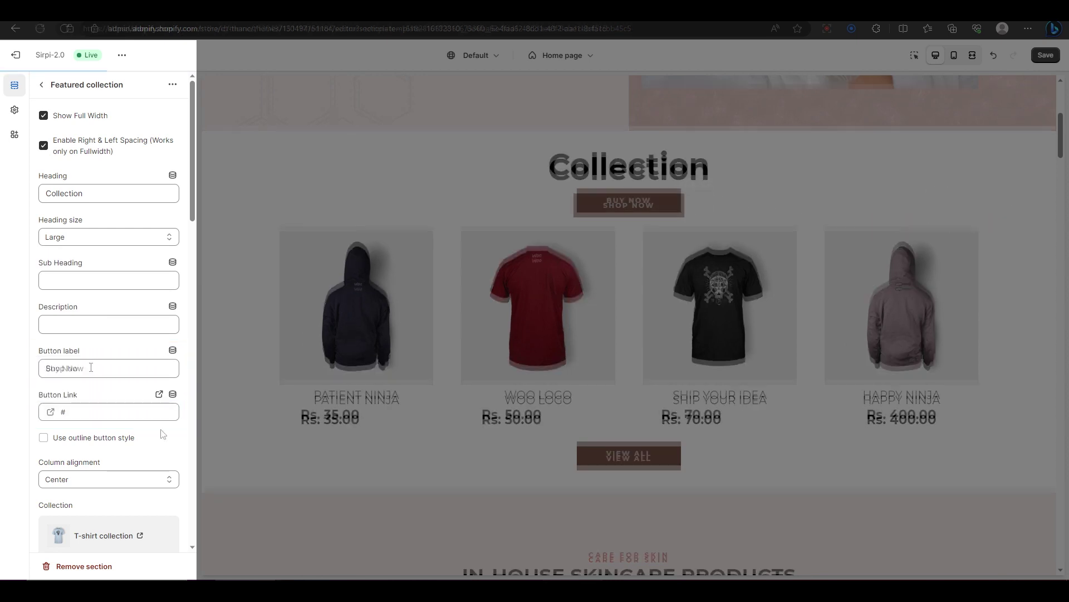
{"action": "scroll", "coordinate": [164, 433], "scroll_direction": "down", "scroll_amount": 2}
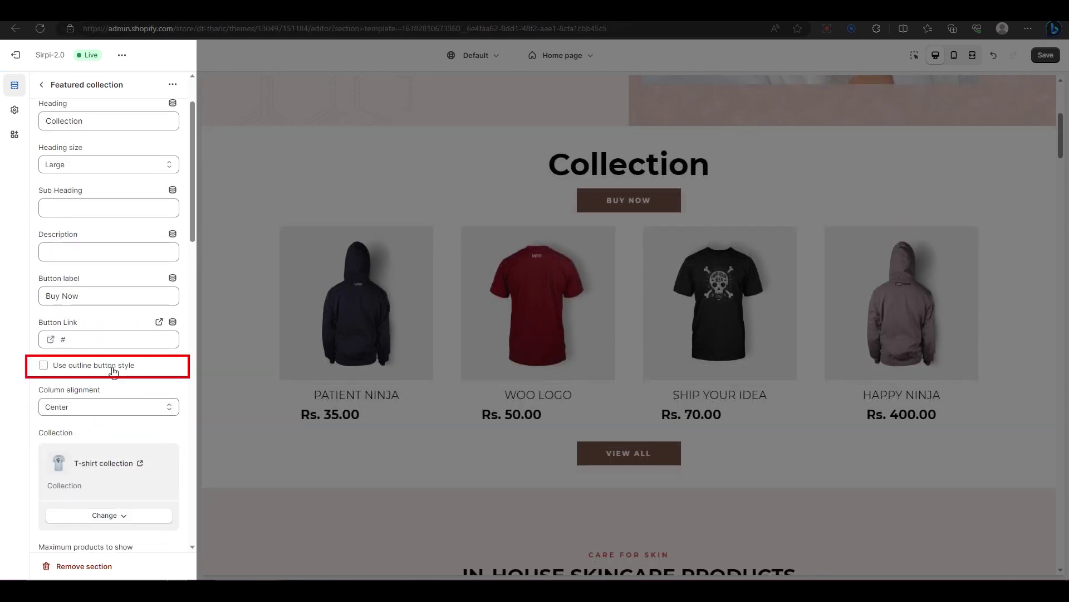
{"action": "left_click", "coordinate": [114, 370]}
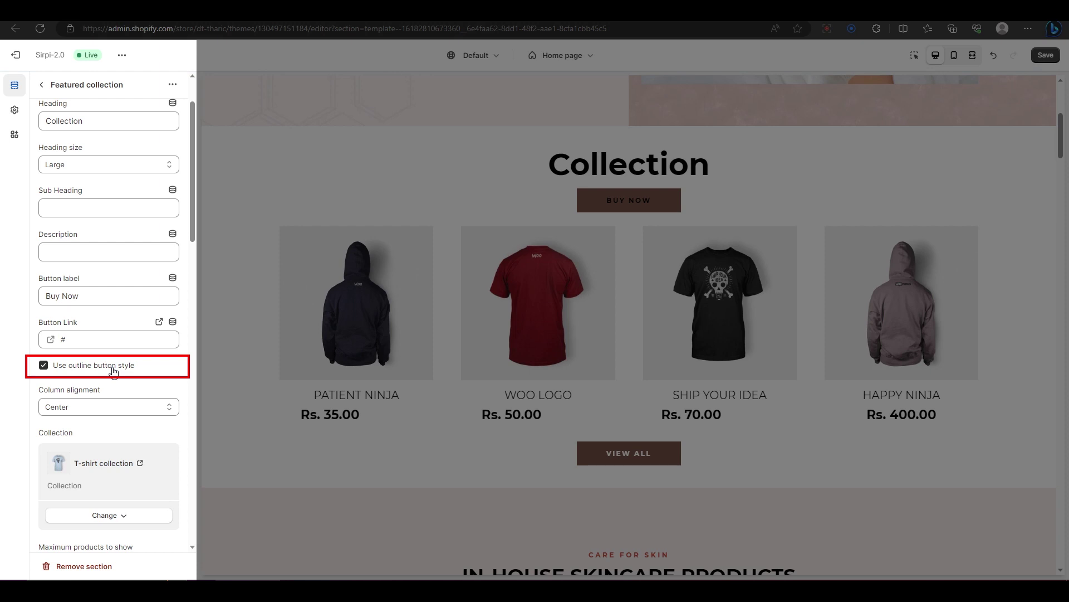
Turn outline button style off and set column alignment to Left, then back to Center
{"action": "left_click", "coordinate": [113, 371]}
{"action": "scroll", "coordinate": [173, 368], "scroll_direction": "down", "scroll_amount": 3}
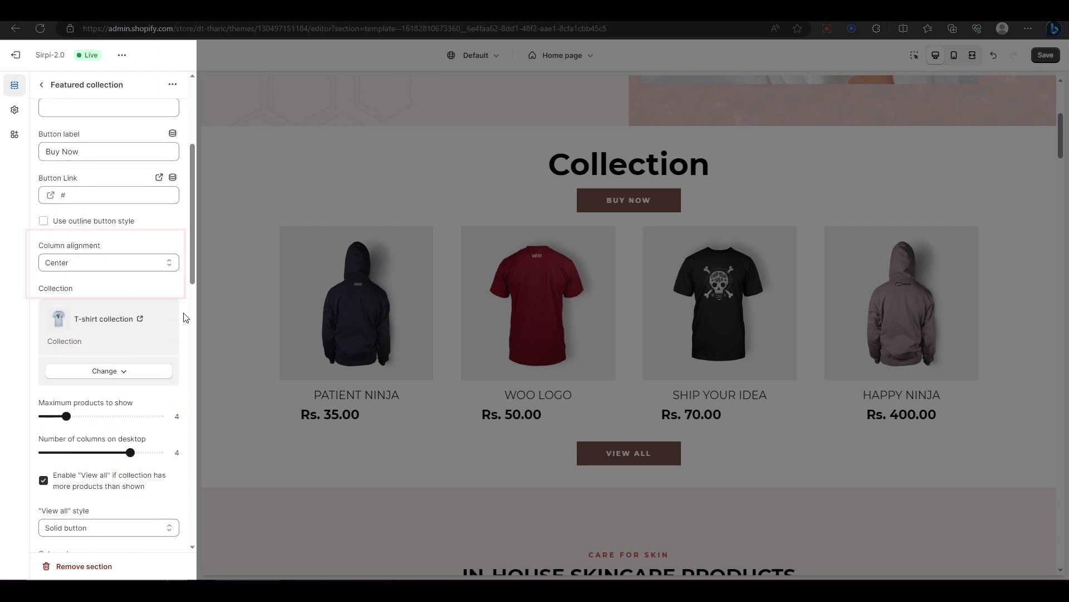
{"action": "left_click", "coordinate": [148, 269]}
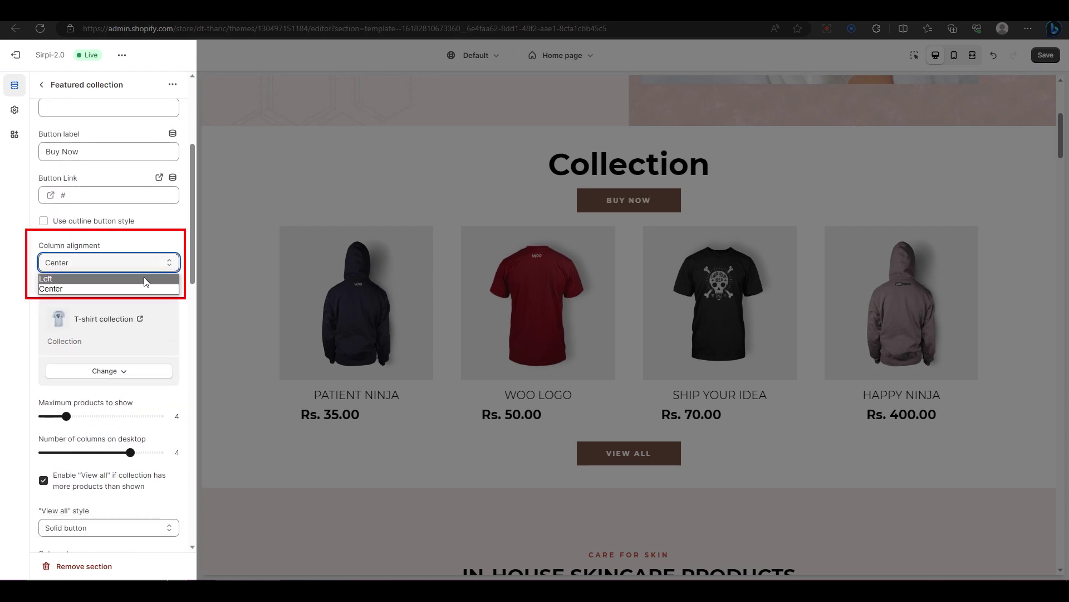
{"action": "left_click", "coordinate": [144, 277]}
{"action": "left_click", "coordinate": [147, 267]}
{"action": "left_click", "coordinate": [145, 287]}
Start changing the collection, then cancel to keep the T-shirt collection
{"action": "scroll", "coordinate": [140, 301], "scroll_direction": "down", "scroll_amount": 1}
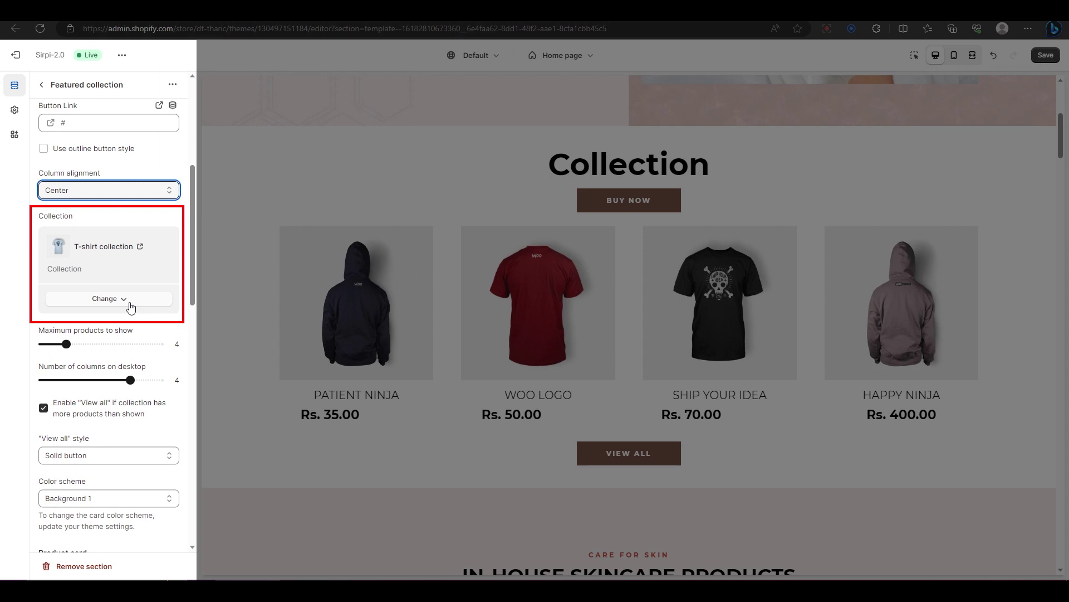
{"action": "left_click", "coordinate": [128, 301]}
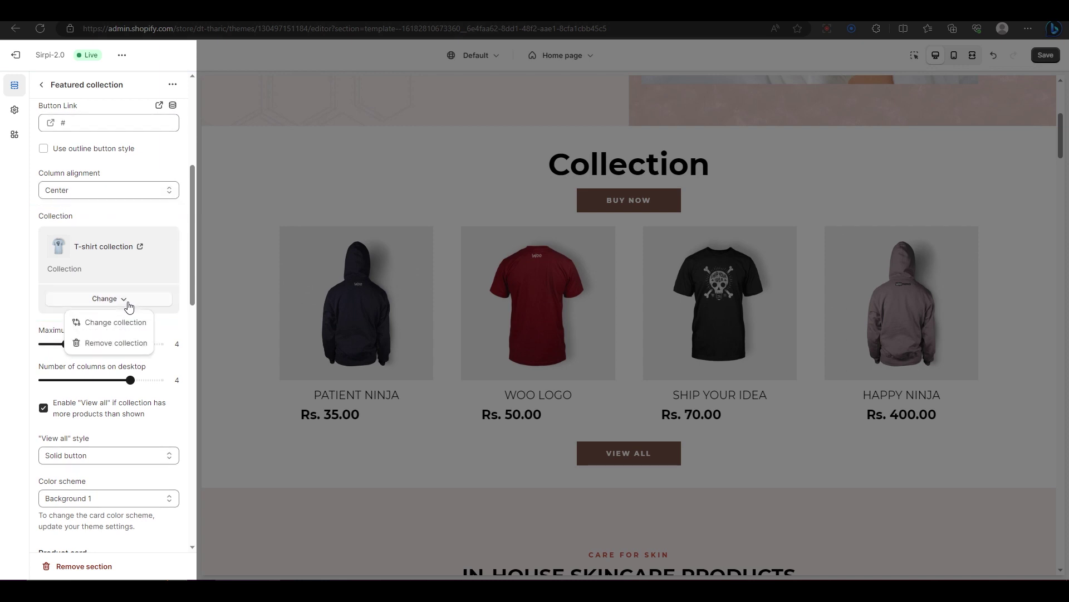
{"action": "left_click", "coordinate": [128, 320]}
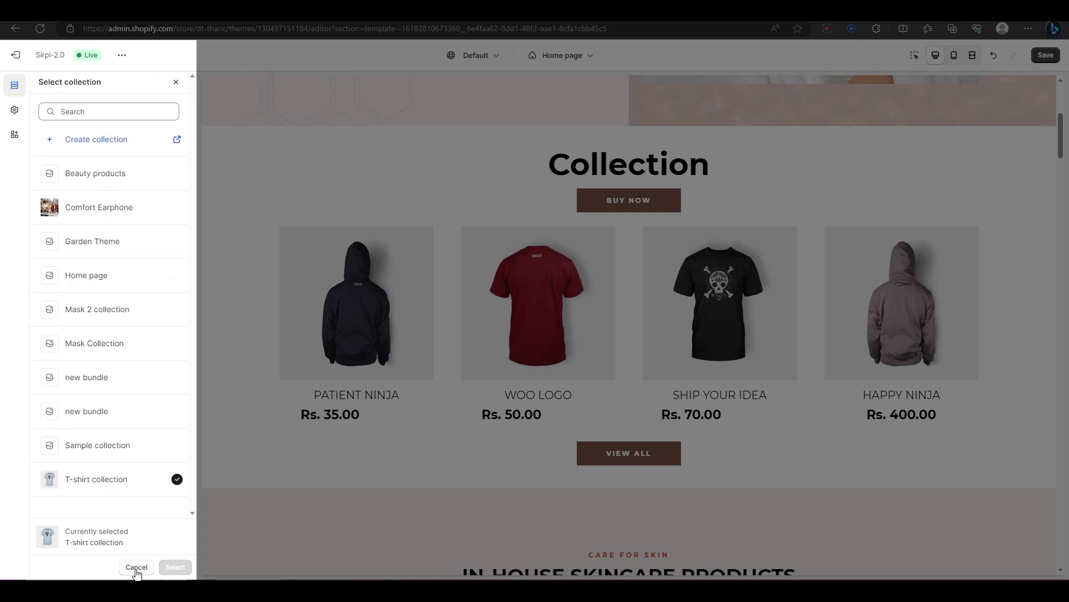
{"action": "left_click", "coordinate": [137, 566]}
Show 6 products in 5 desktop columns and change View all from Link to Solid button
{"action": "left_click_drag", "start_coordinate": [66, 343], "coordinate": [101, 342]}
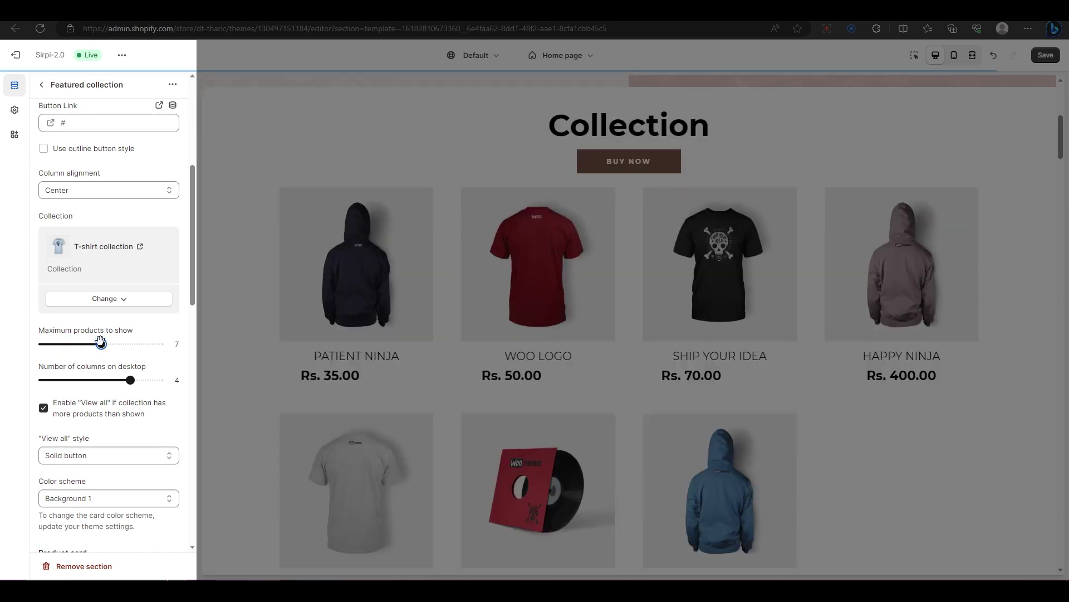
{"action": "left_click_drag", "start_coordinate": [130, 380], "coordinate": [72, 379]}
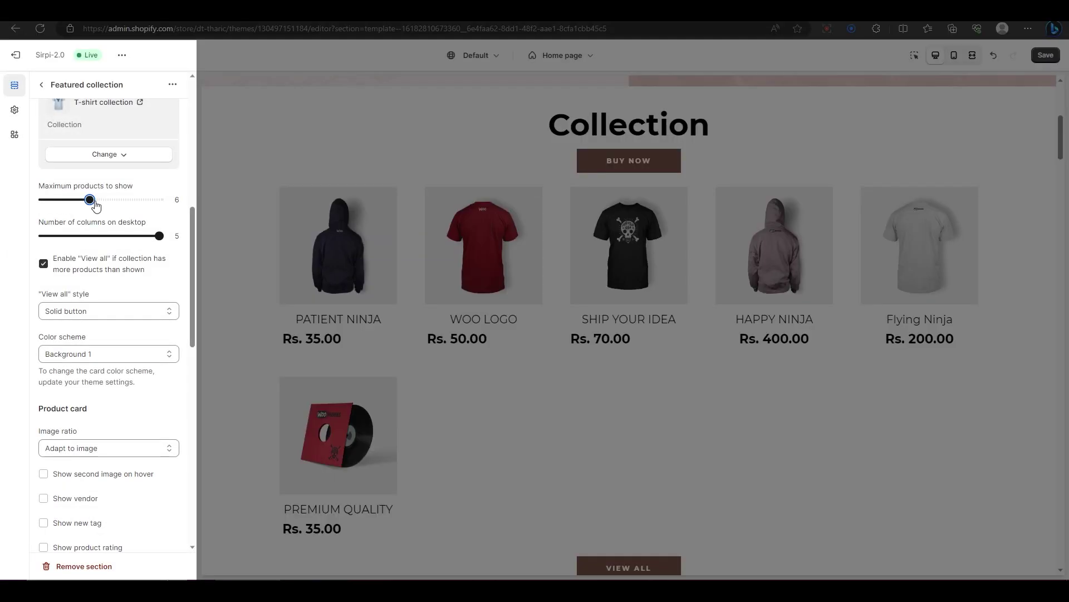
{"action": "scroll", "coordinate": [520, 336], "scroll_direction": "down", "scroll_amount": 1}
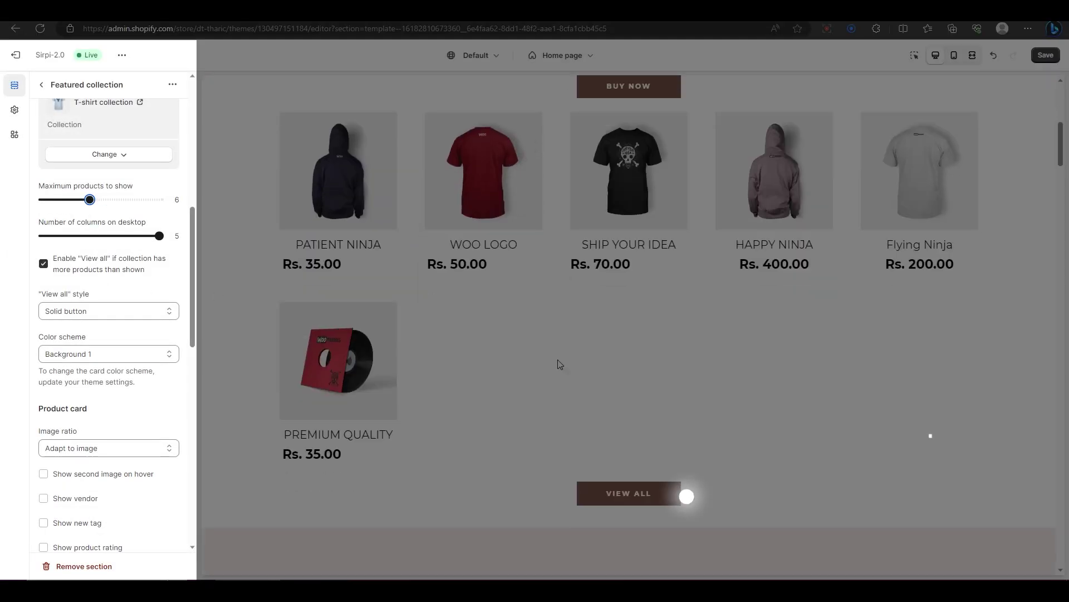
{"action": "left_click", "coordinate": [95, 312]}
{"action": "left_click", "coordinate": [50, 327]}
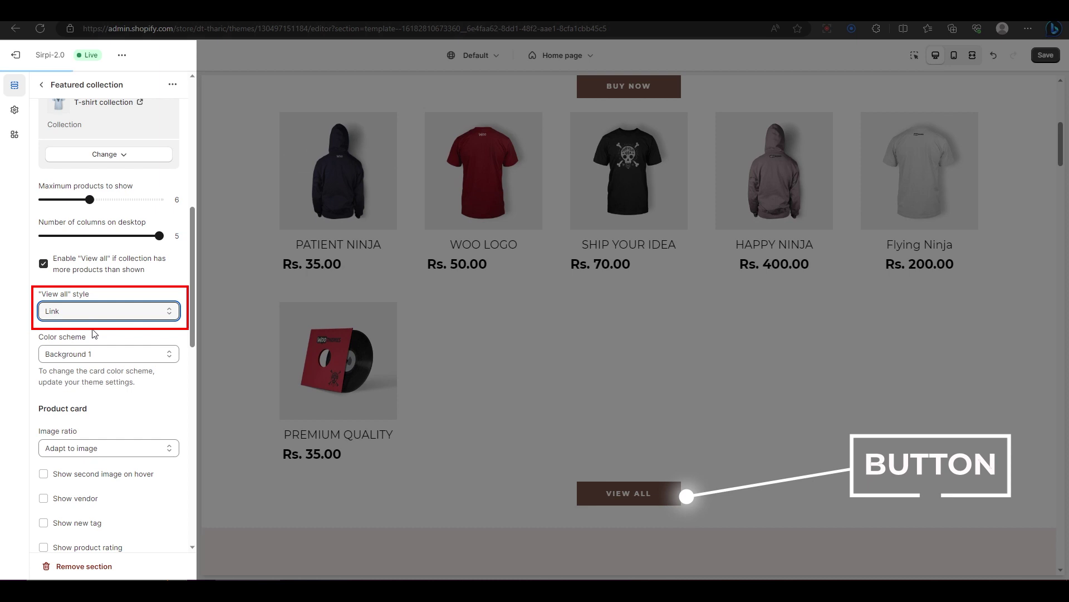
{"action": "left_click", "coordinate": [98, 309]}
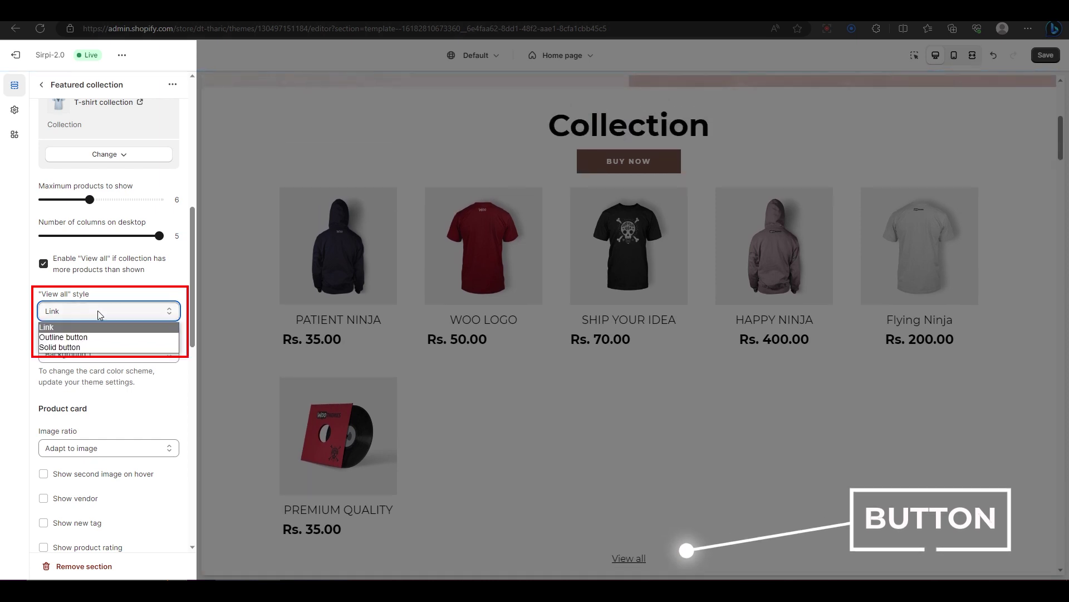
{"action": "left_click", "coordinate": [98, 346]}
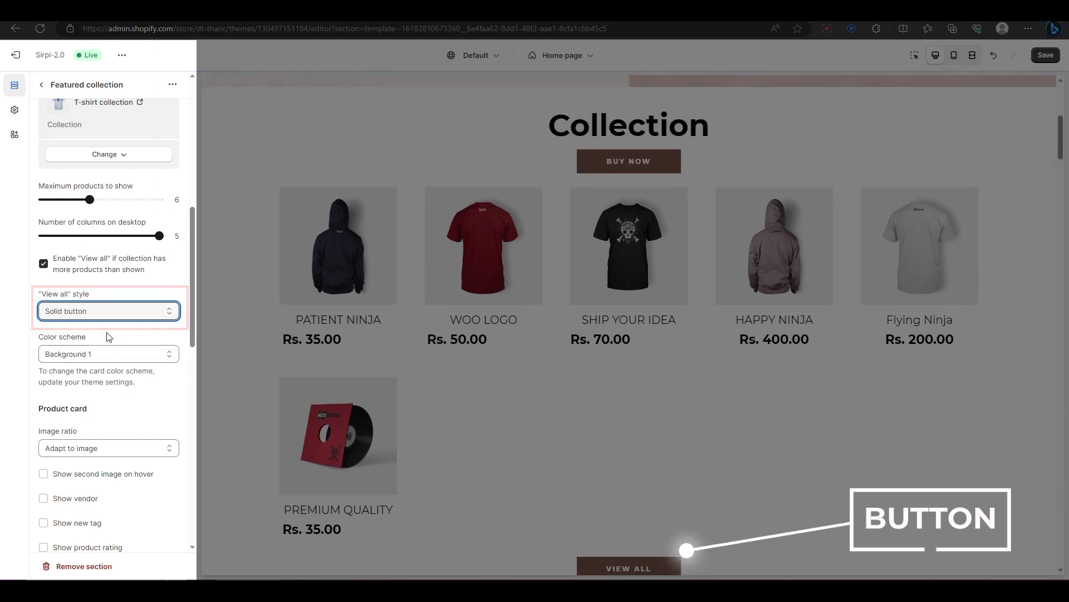
Set the card color scheme to Accent 1
{"action": "scroll", "coordinate": [368, 330], "scroll_direction": "down", "scroll_amount": 2}
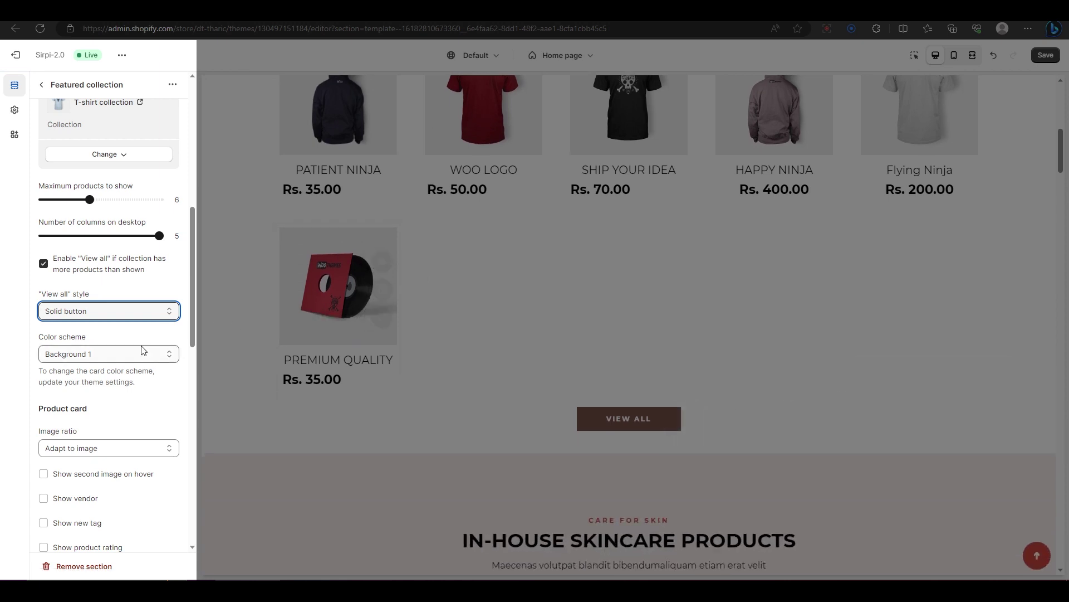
{"action": "left_click", "coordinate": [119, 358]}
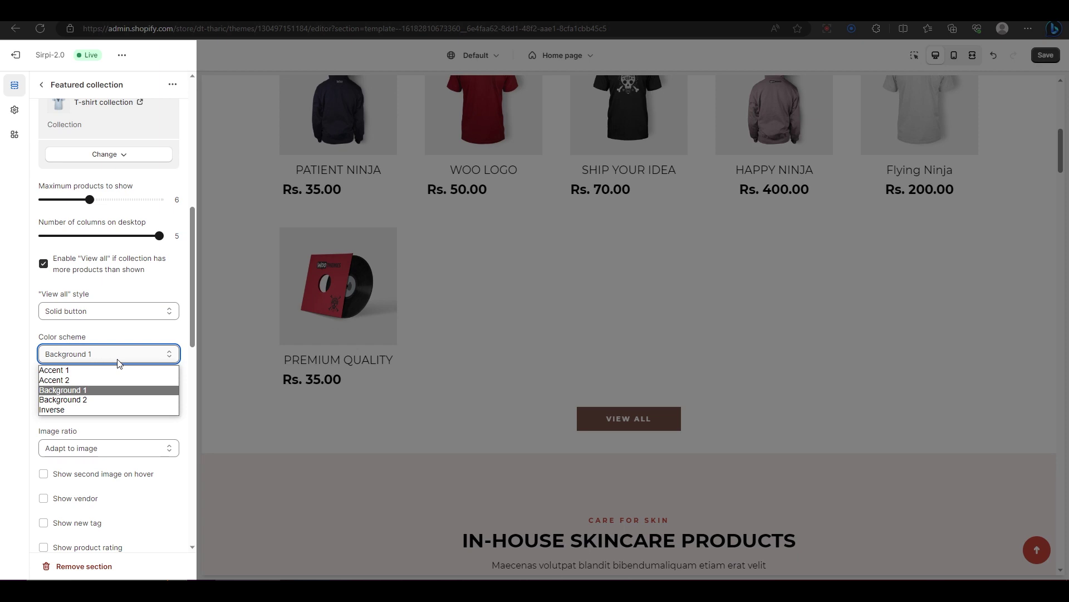
{"action": "left_click", "coordinate": [111, 370]}
{"action": "scroll", "coordinate": [110, 345], "scroll_direction": "down", "scroll_amount": 3}
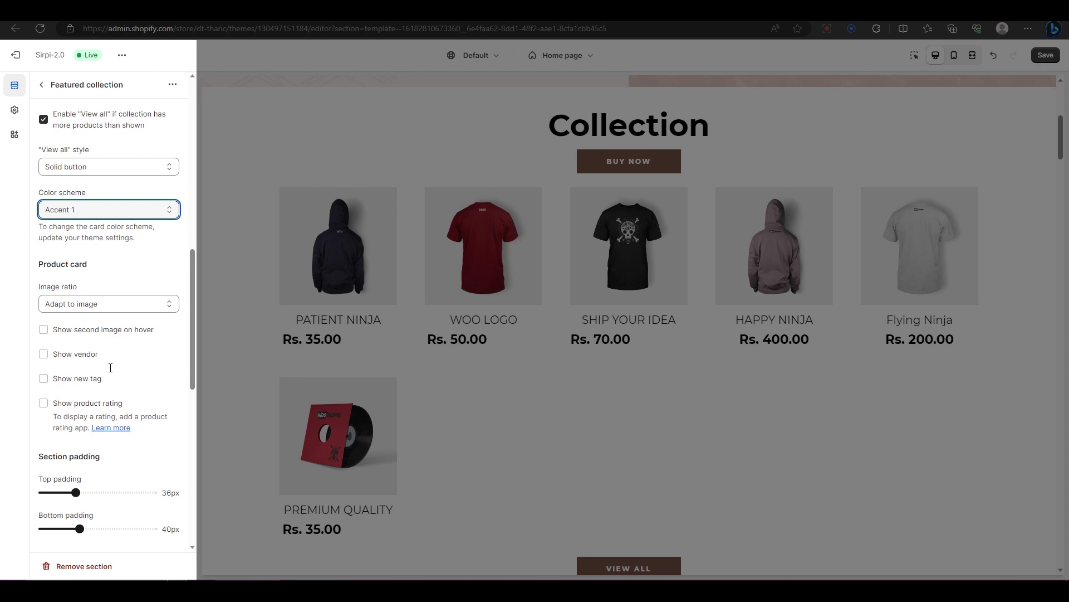
Keep the Adapt to image ratio, leave hover image and vendor off, and turn on New tags
{"action": "left_click", "coordinate": [125, 303]}
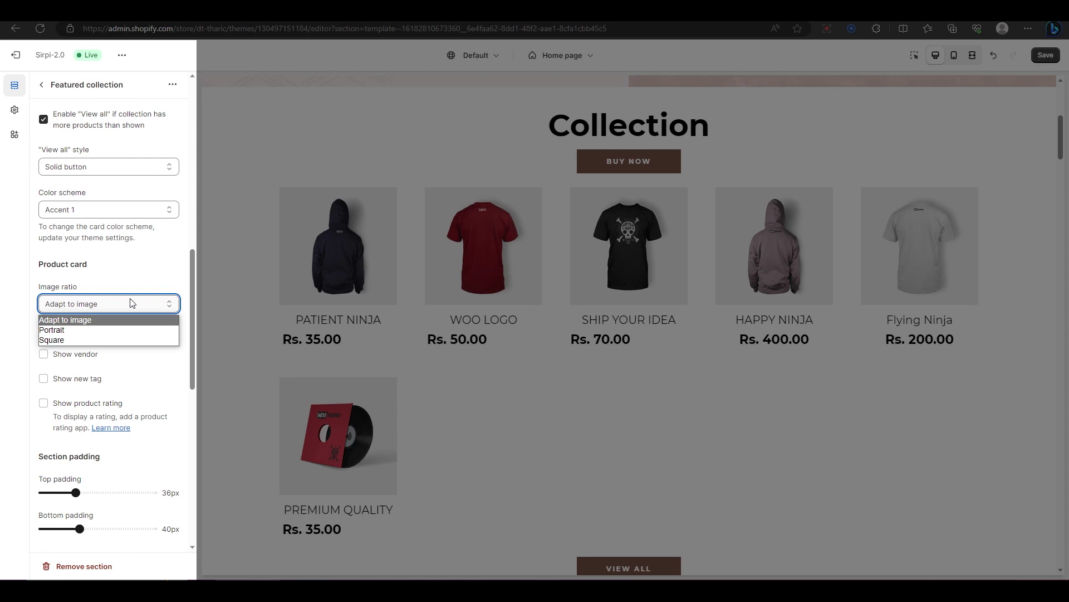
{"action": "left_click", "coordinate": [131, 303]}
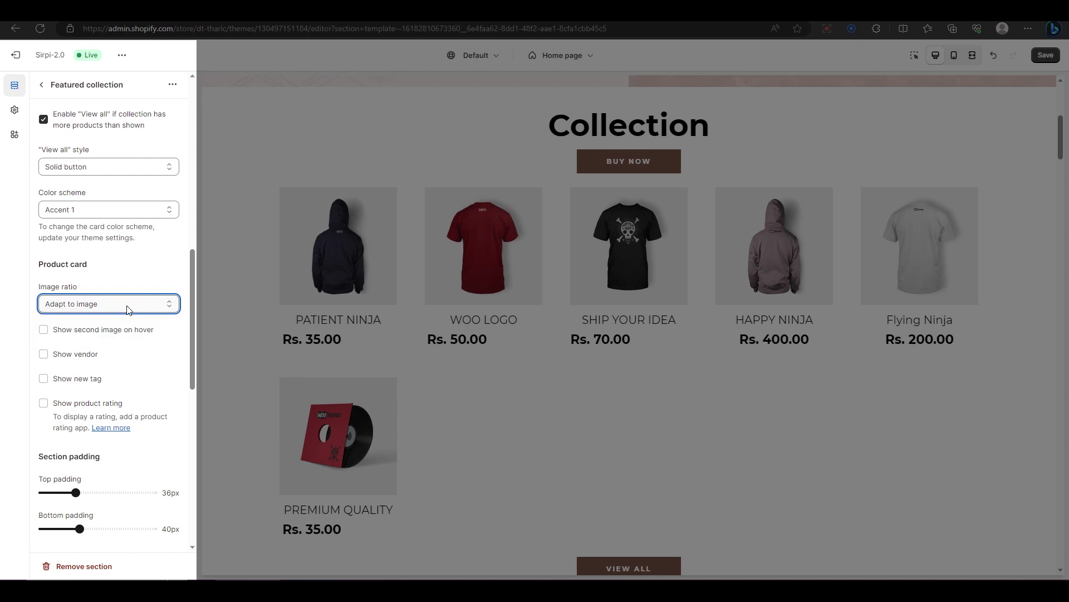
{"action": "left_click", "coordinate": [109, 333]}
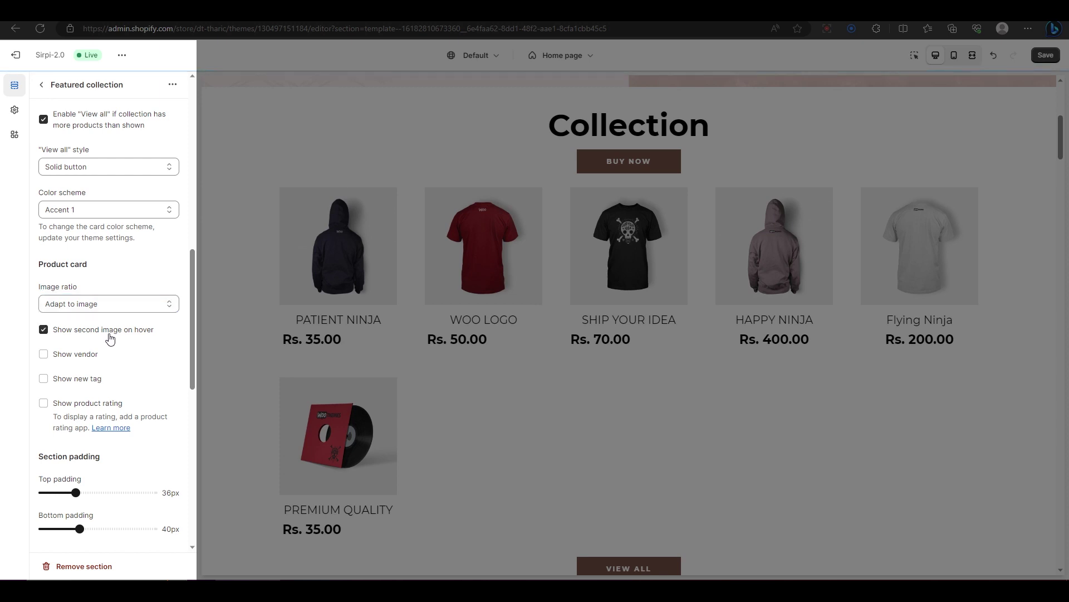
{"action": "mouse_move", "coordinate": [331, 258]}
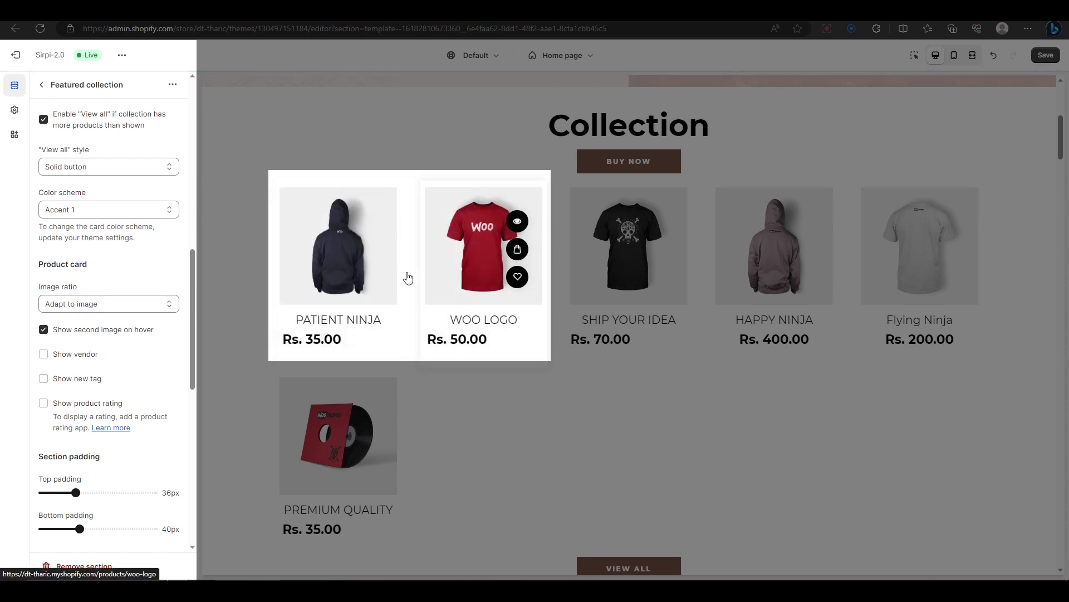
{"action": "left_click", "coordinate": [64, 335]}
{"action": "left_click", "coordinate": [63, 357]}
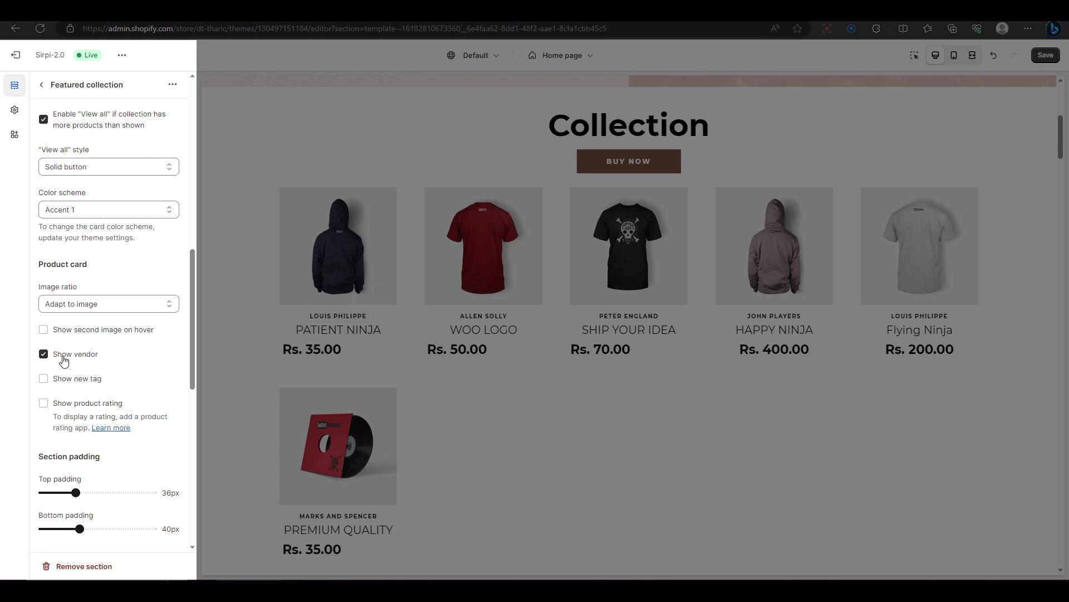
{"action": "left_click", "coordinate": [63, 361]}
{"action": "left_click", "coordinate": [74, 381]}
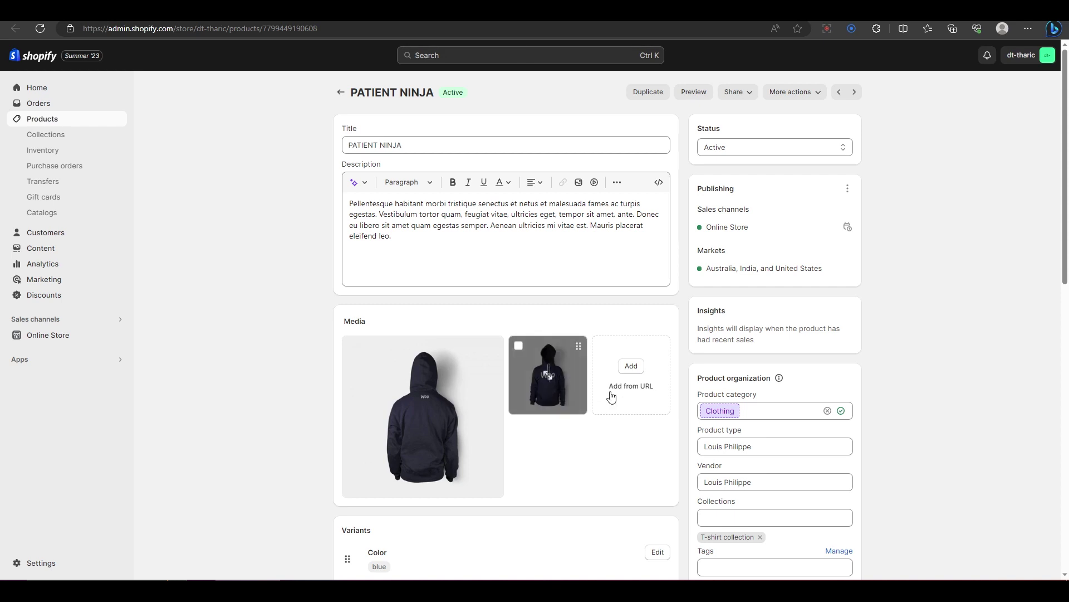
Check PATIENT NINJA's tags under Product organization, then raise the section's top padding to 64px
{"action": "scroll", "coordinate": [612, 398], "scroll_direction": "down", "scroll_amount": 2}
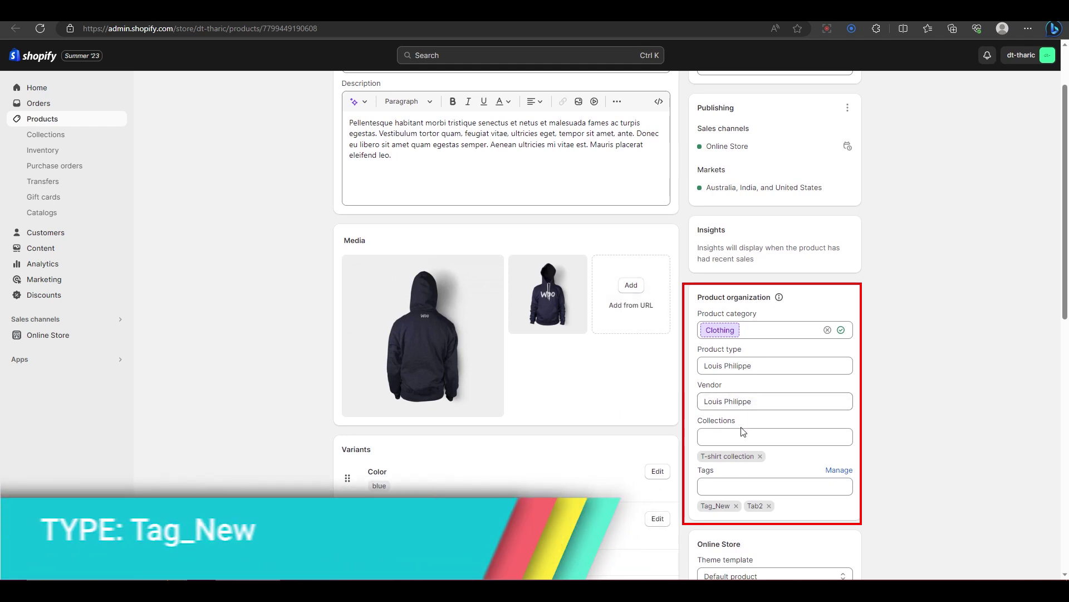
{"action": "left_click", "coordinate": [726, 487]}
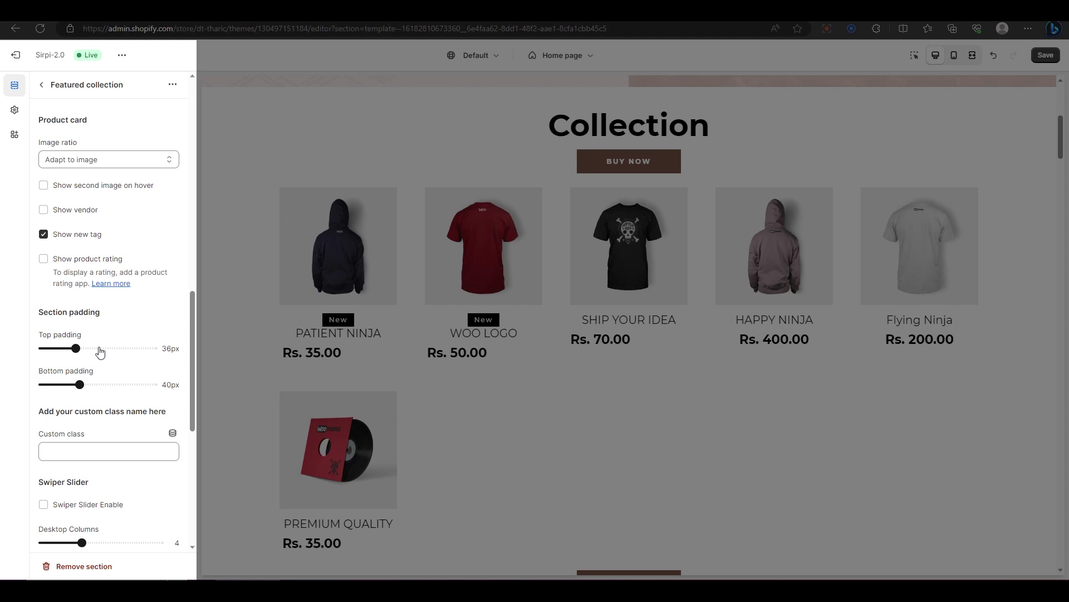
{"action": "left_click_drag", "start_coordinate": [73, 349], "coordinate": [102, 348]}
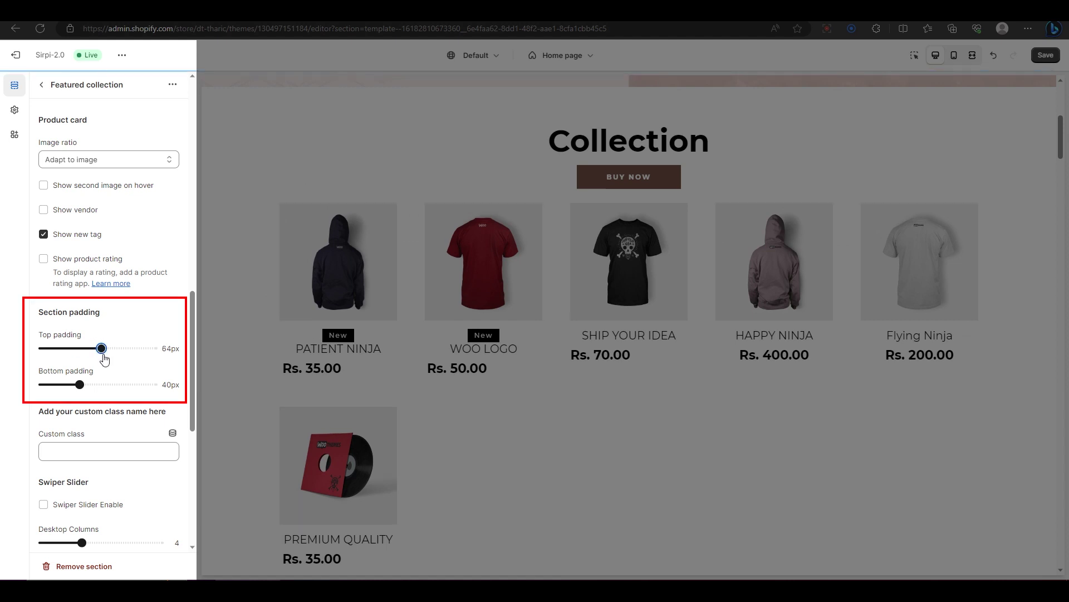
Set the bottom padding to 64px and enable the Swiper Slider
{"action": "left_click_drag", "start_coordinate": [82, 383], "coordinate": [102, 384]}
{"action": "scroll", "coordinate": [245, 370], "scroll_direction": "down", "scroll_amount": 5}
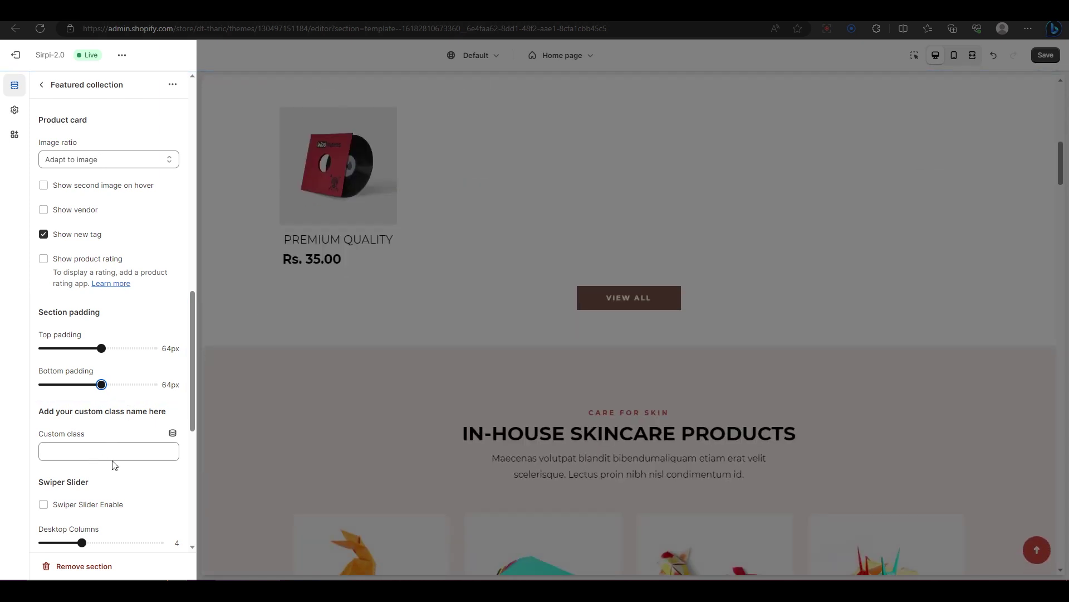
{"action": "scroll", "coordinate": [113, 465], "scroll_direction": "down", "scroll_amount": 4}
{"action": "left_click", "coordinate": [112, 219]}
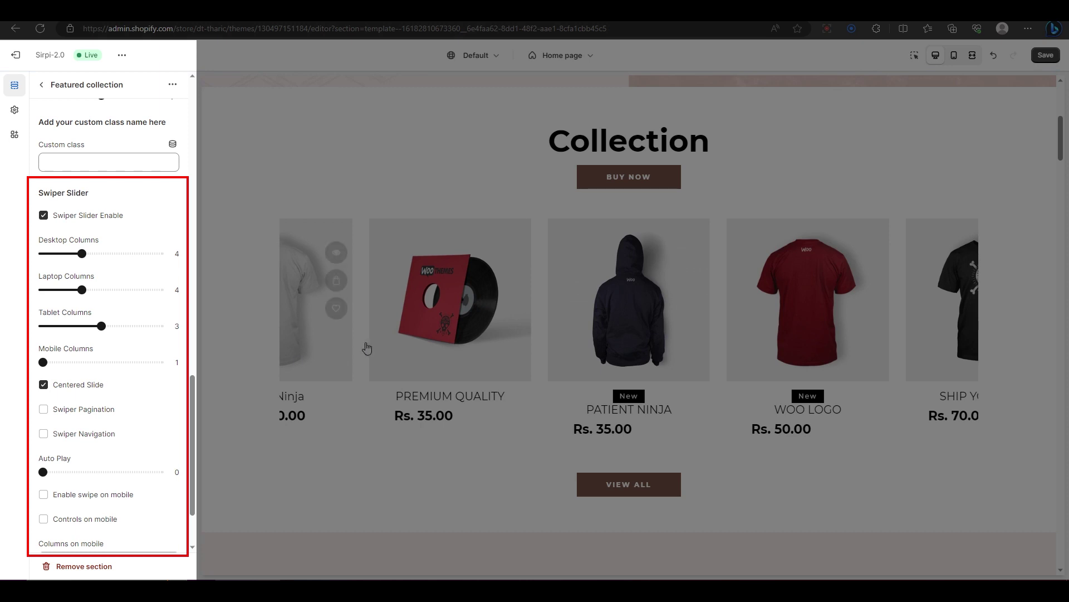
Test the carousel by swiping and jumping to the third pagination page
{"action": "left_click_drag", "start_coordinate": [658, 301], "coordinate": [345, 301]}
{"action": "left_click_drag", "start_coordinate": [803, 318], "coordinate": [446, 303]}
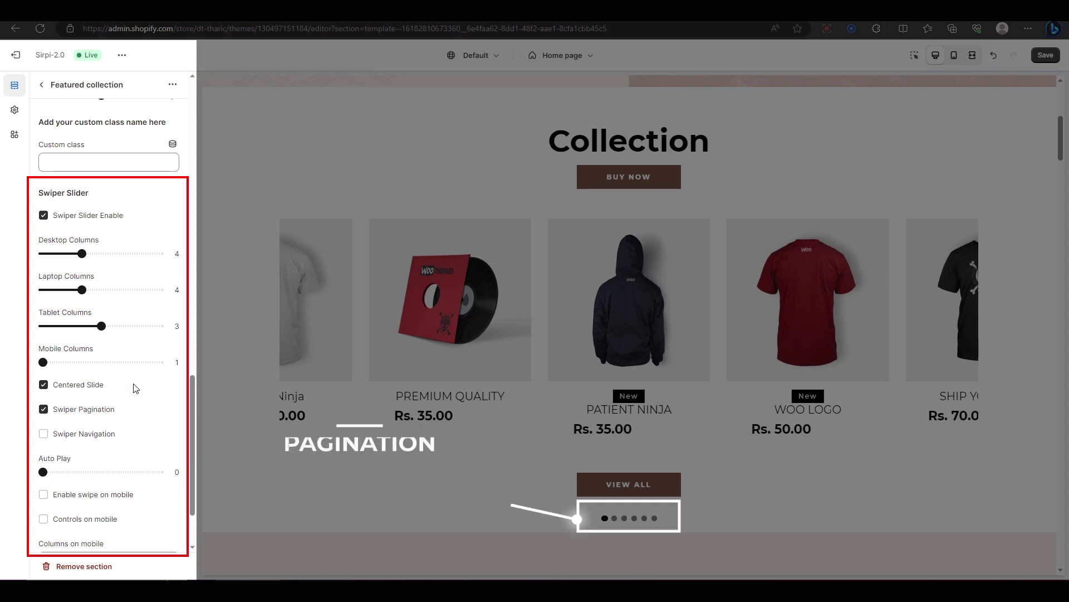
{"action": "left_click", "coordinate": [614, 518]}
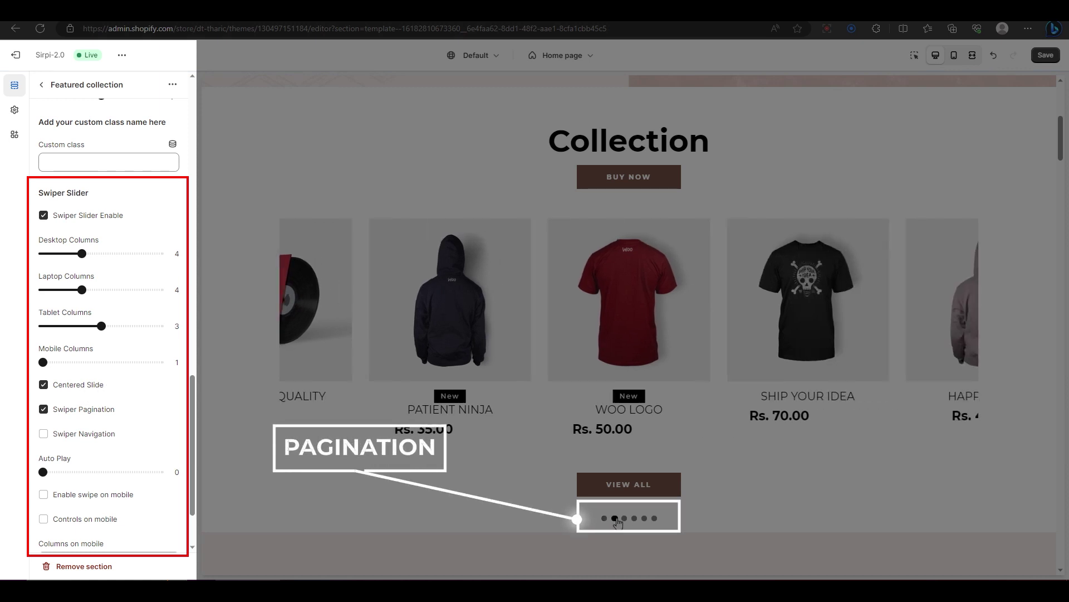
{"action": "left_click", "coordinate": [624, 518]}
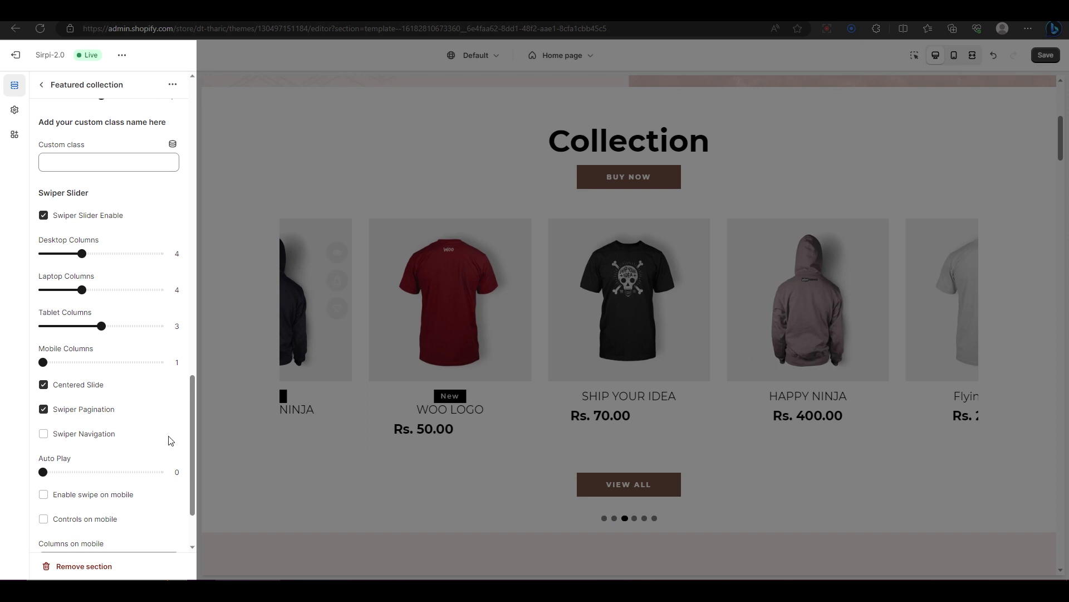
Replace pagination dots with navigation arrows, step back three products, and set Auto Play to 1
{"action": "left_click", "coordinate": [86, 411]}
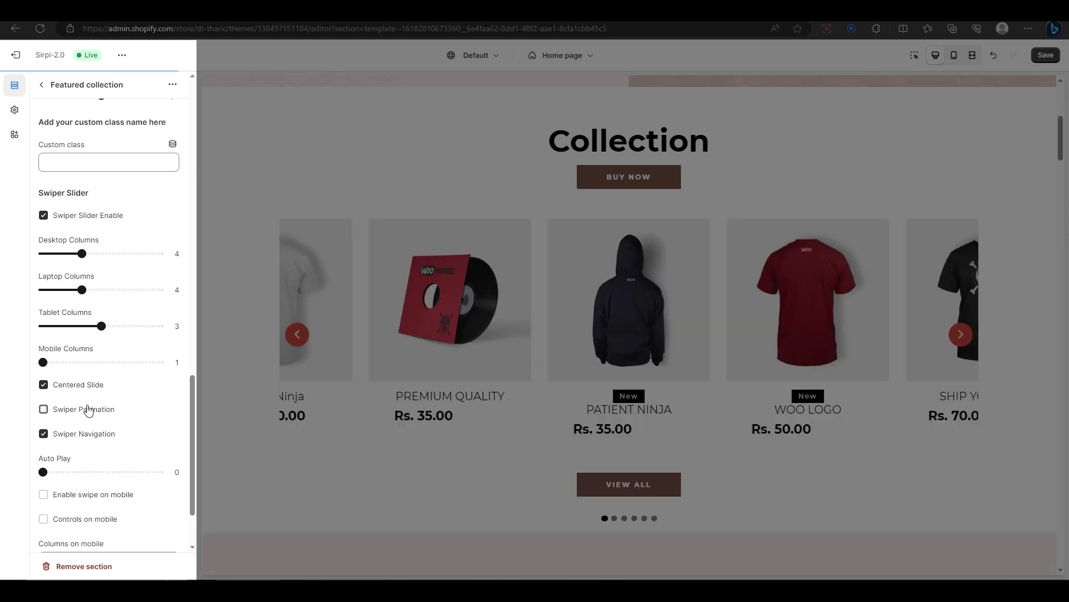
{"action": "left_click", "coordinate": [296, 335]}
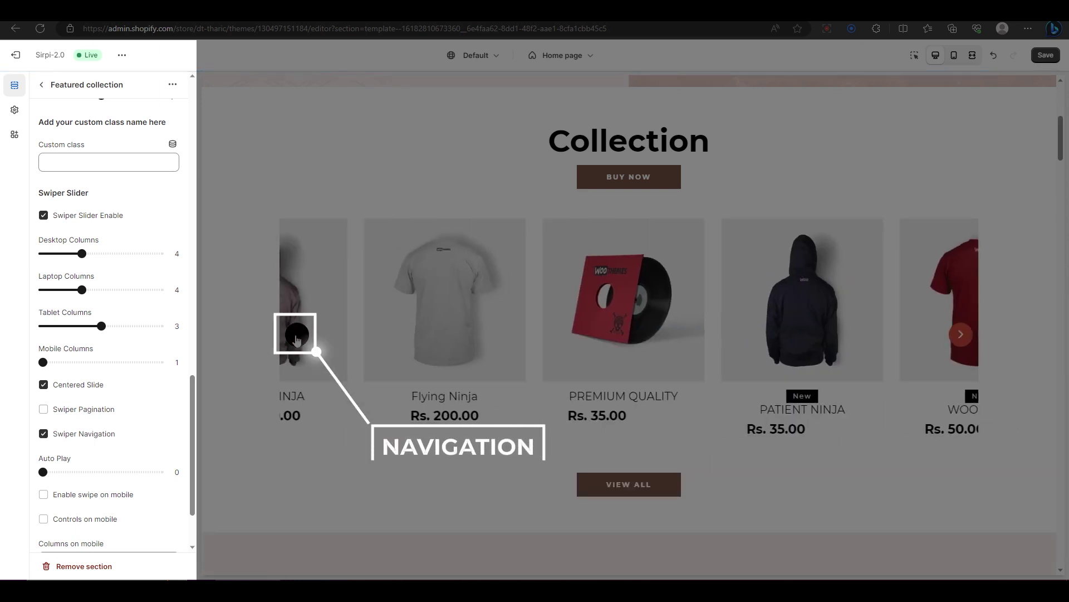
{"action": "left_click", "coordinate": [297, 336]}
{"action": "left_click", "coordinate": [297, 336]}
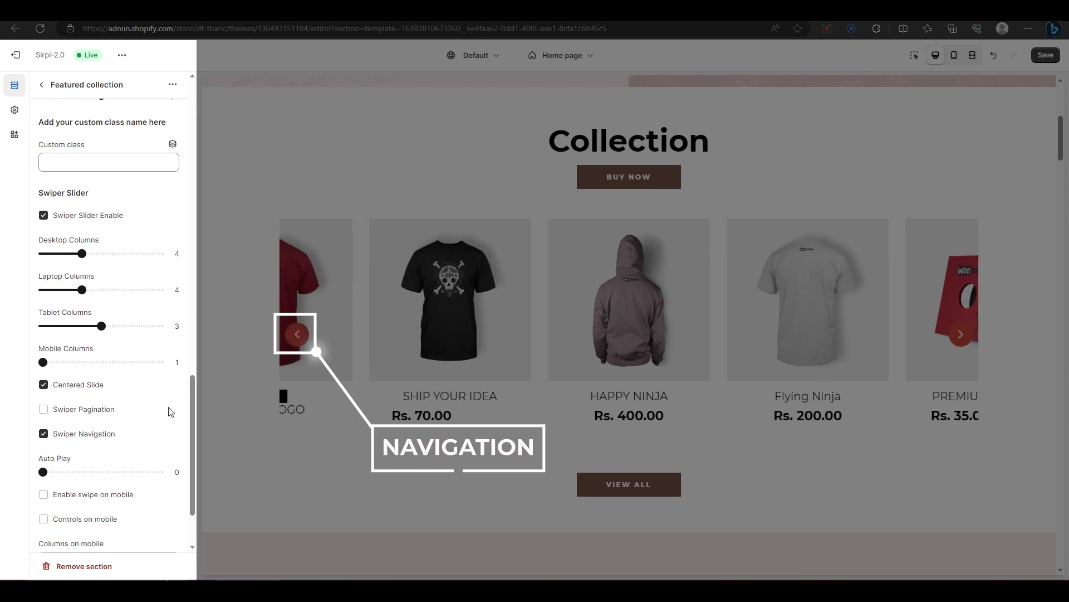
{"action": "left_click_drag", "start_coordinate": [52, 474], "coordinate": [66, 473]}
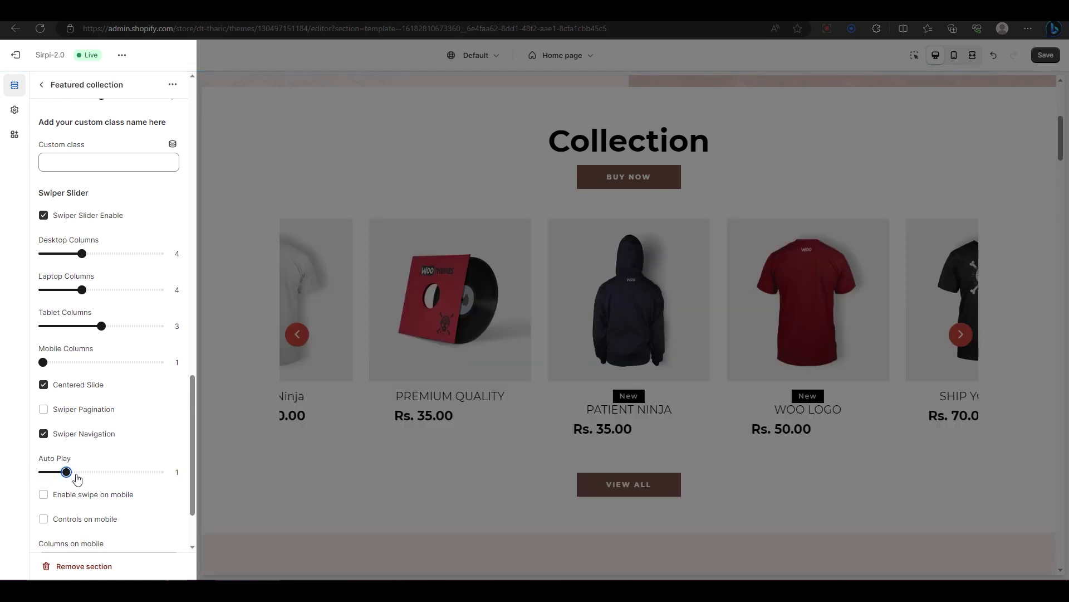